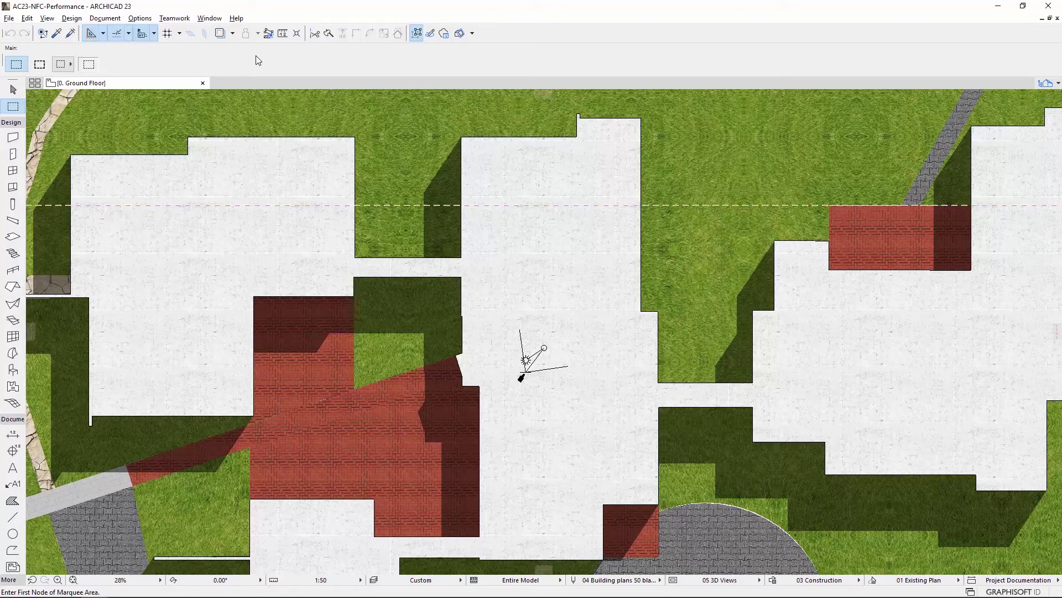
# Open the Action Center from File > Info to see the project's check summary
pyautogui.click(13, 19)
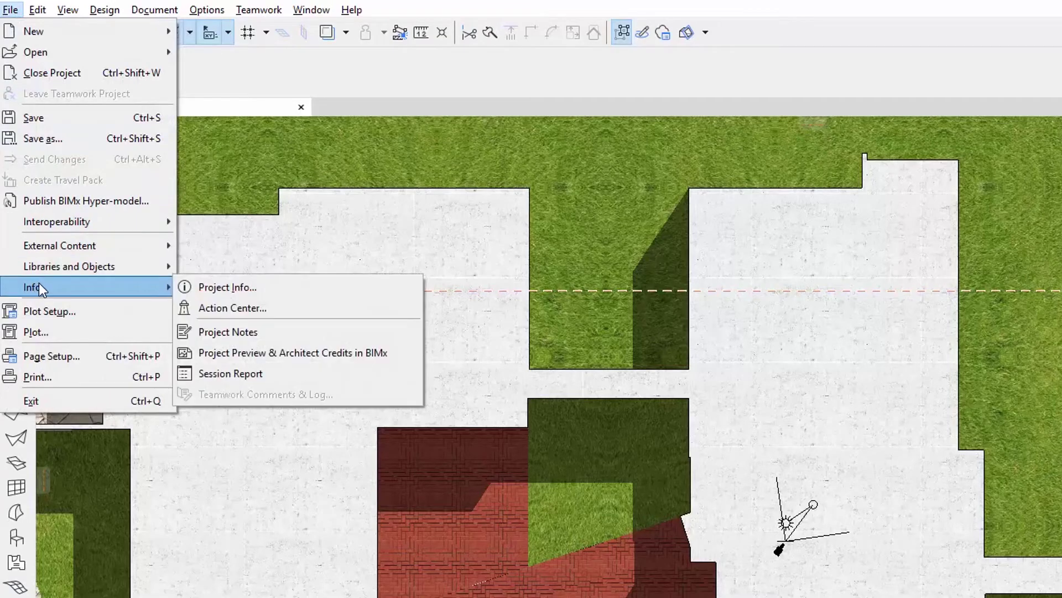
pyautogui.click(405, 306)
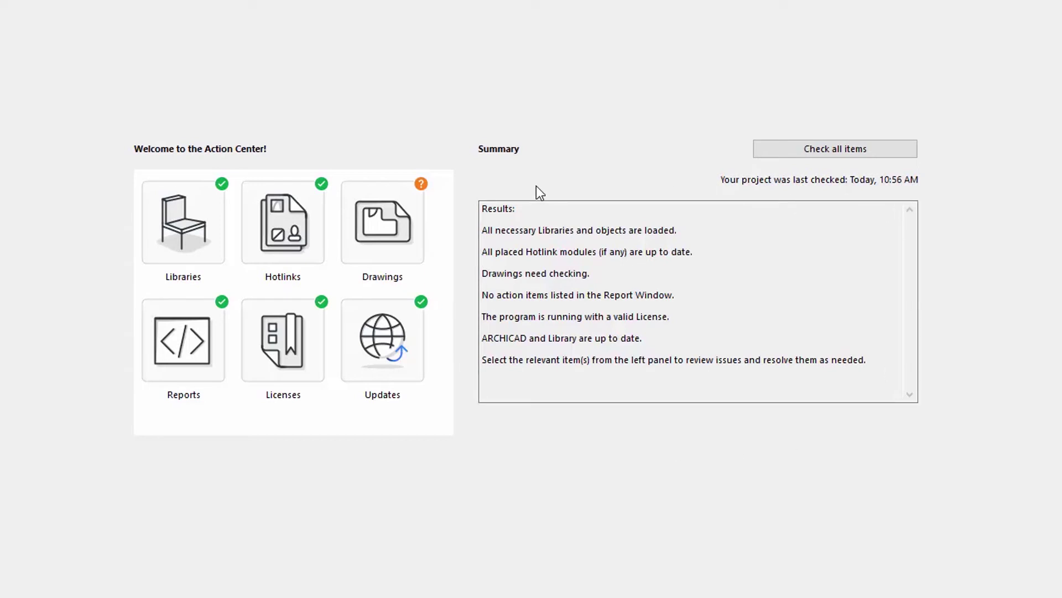
# Review the Libraries and Drawings summary lines, then recheck all items so all six categories turn green
pyautogui.moveTo(482, 225); pyautogui.dragTo(681, 230)
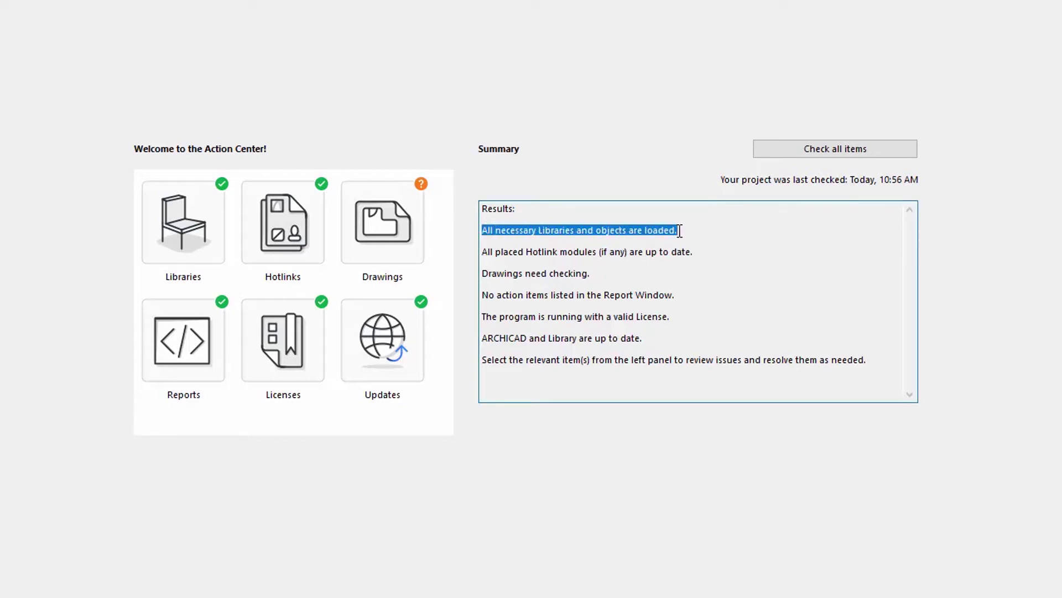
pyautogui.click(482, 274)
pyautogui.moveTo(482, 274); pyautogui.dragTo(600, 277)
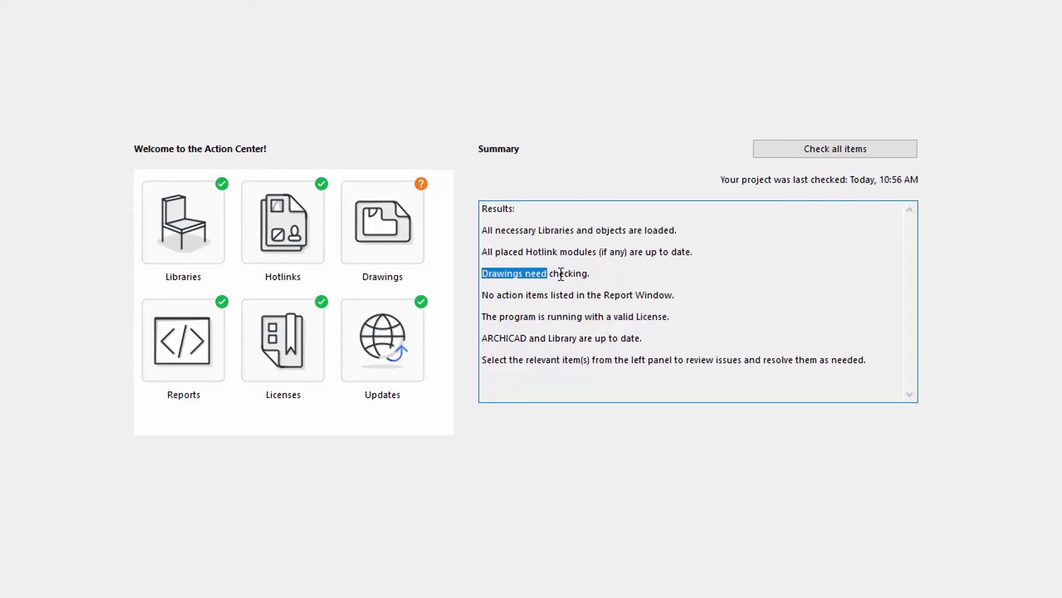
pyautogui.click(600, 277)
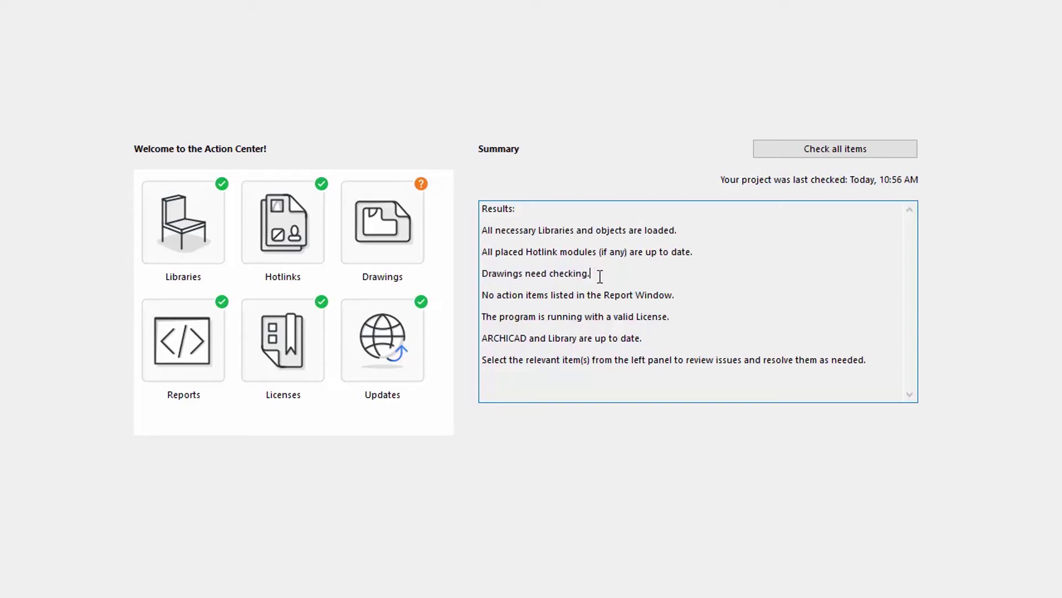
pyautogui.click(846, 147)
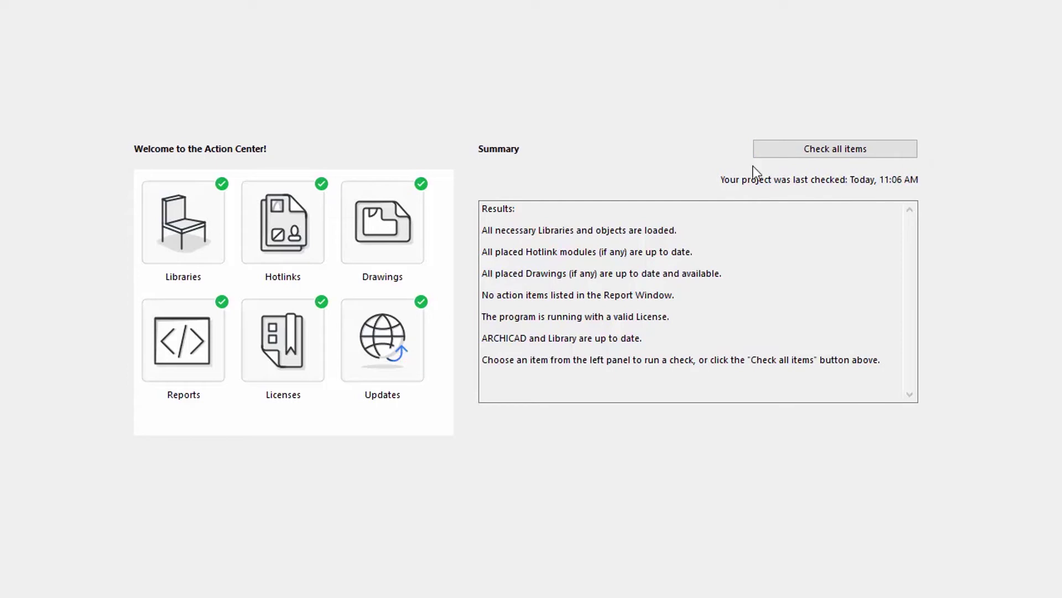
pyautogui.click(175, 213)
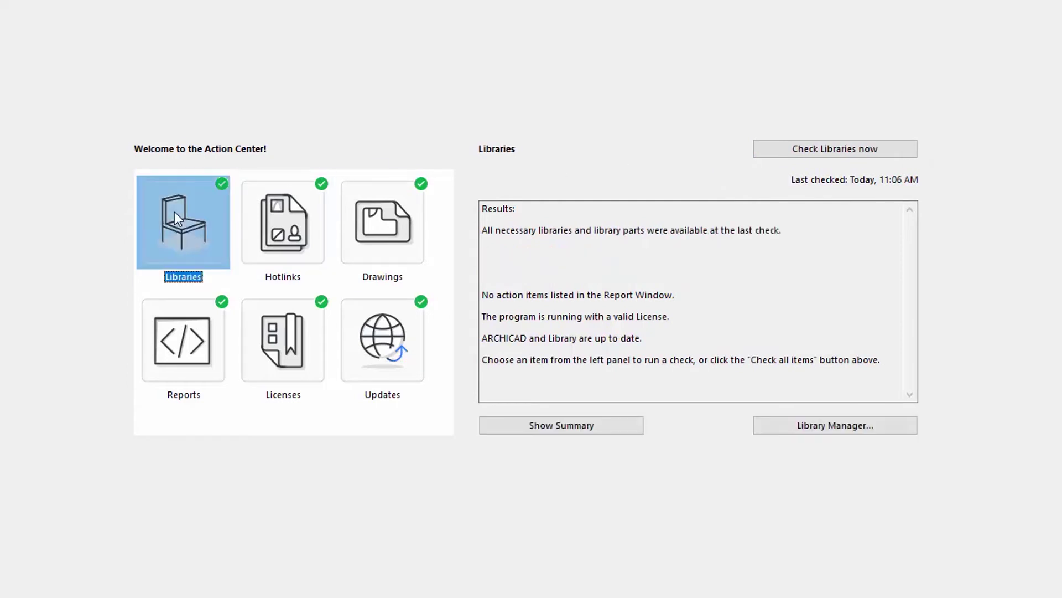
pyautogui.click(316, 241)
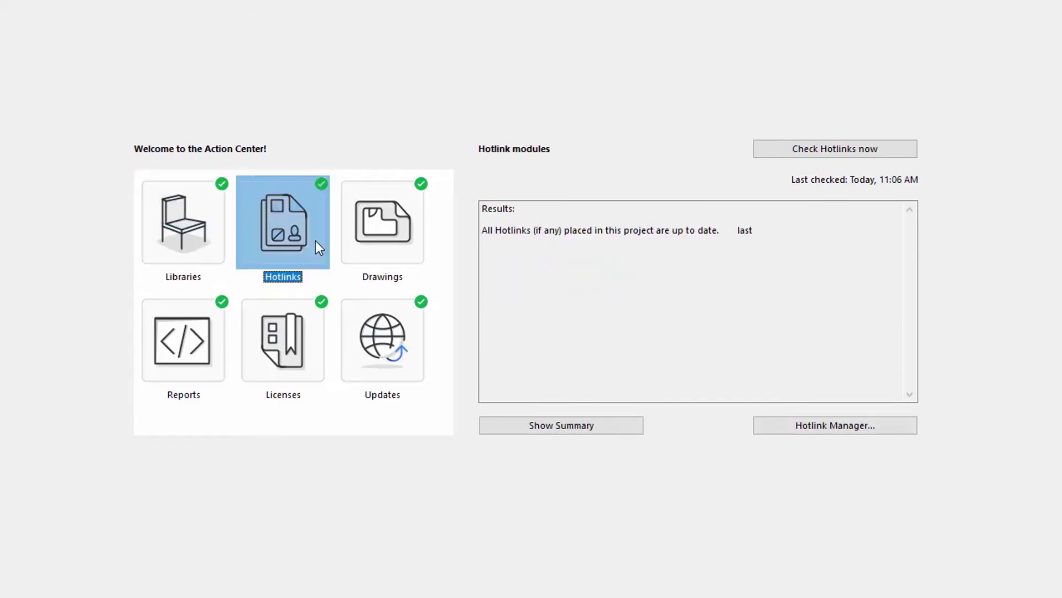
pyautogui.click(390, 255)
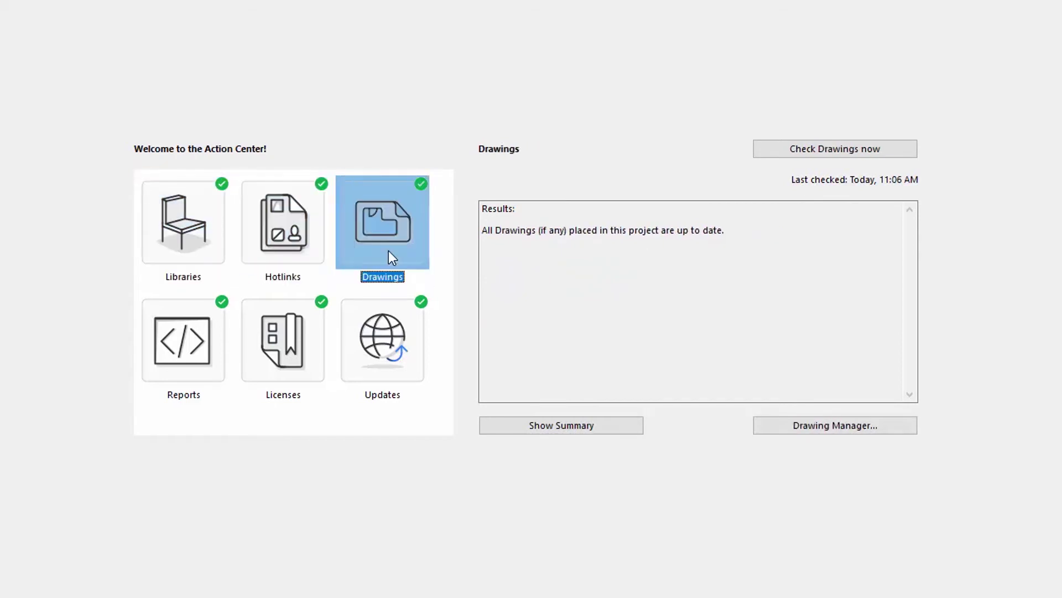
pyautogui.click(201, 344)
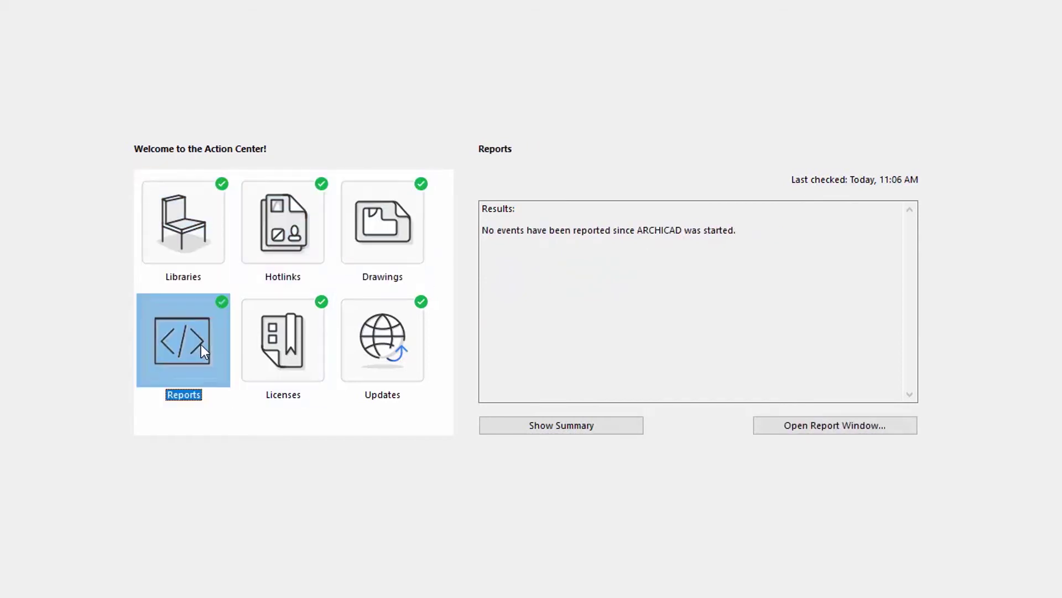
pyautogui.click(297, 350)
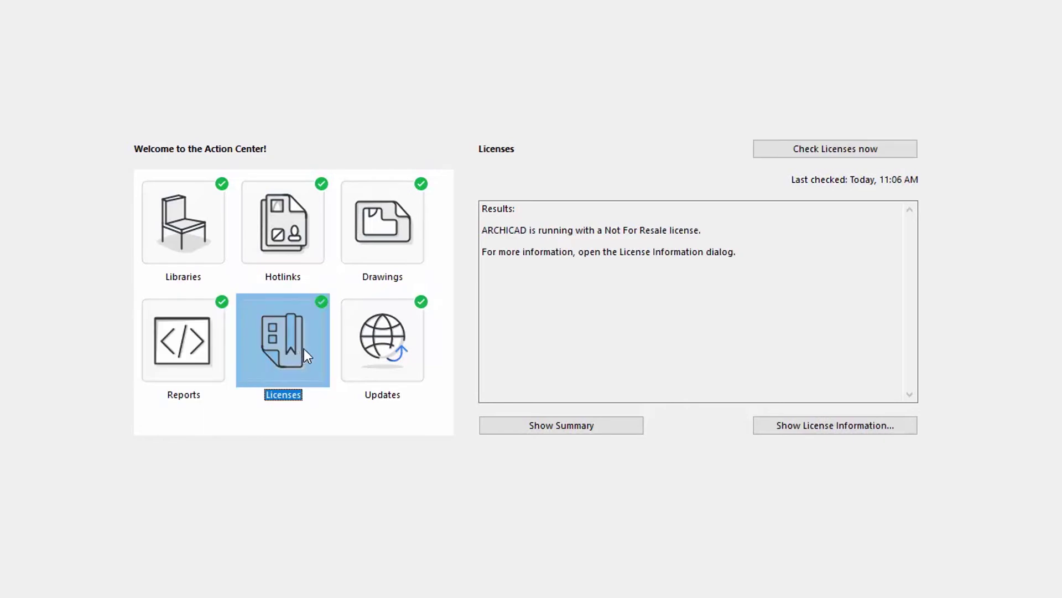
pyautogui.click(419, 357)
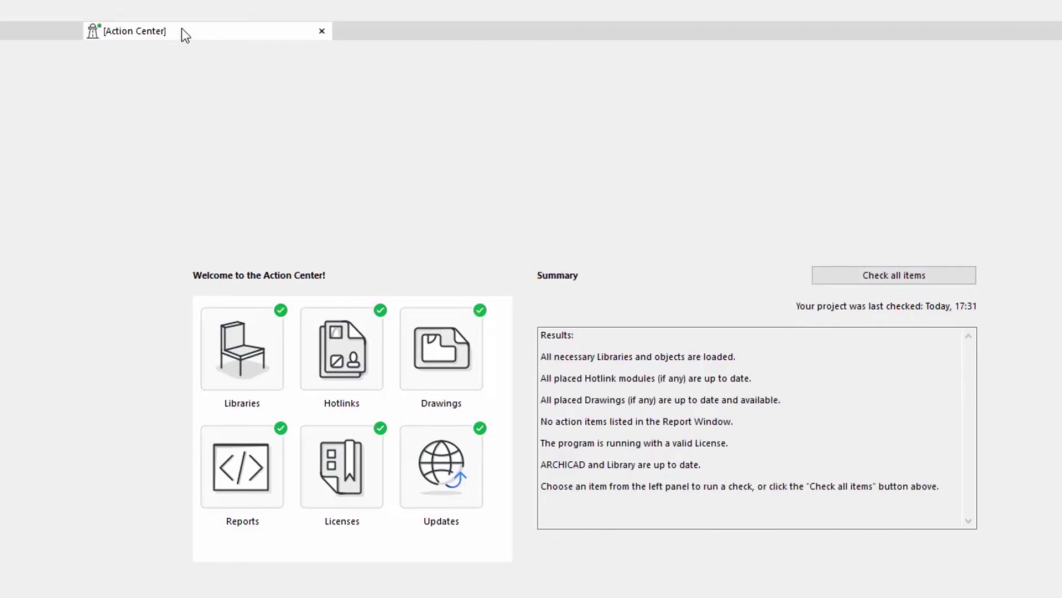
# Recheck the libraries to reveal missing library parts, then bring up the Library Manager
pyautogui.click(181, 237)
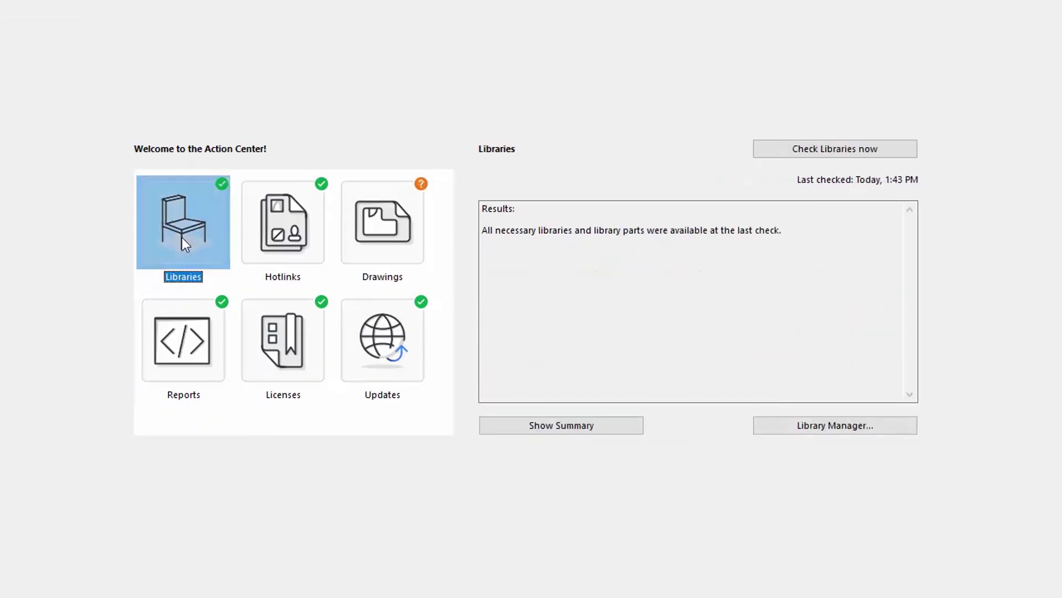
pyautogui.click(870, 155)
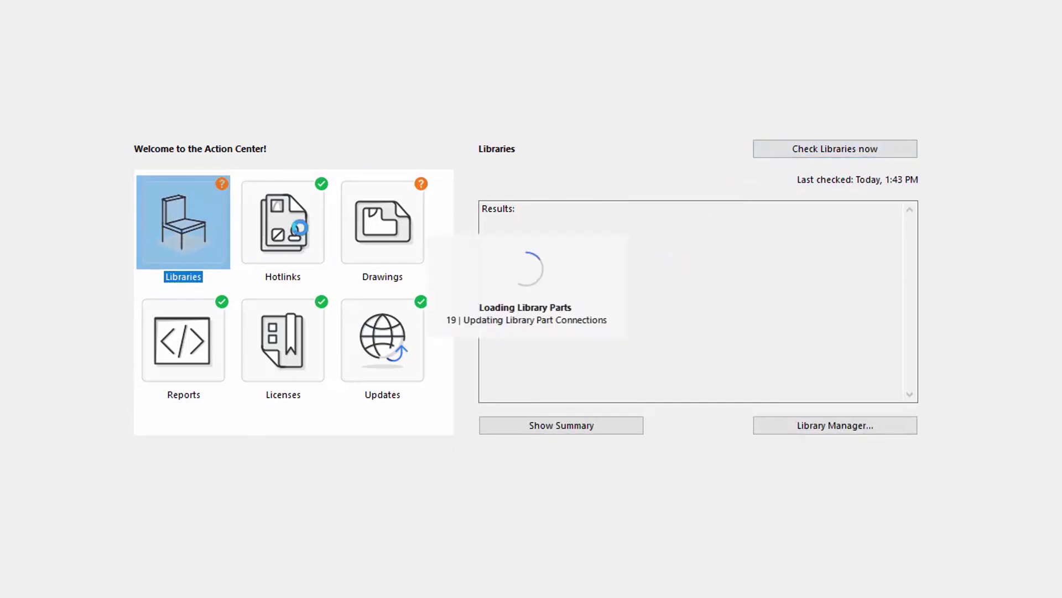
pyautogui.click(773, 157)
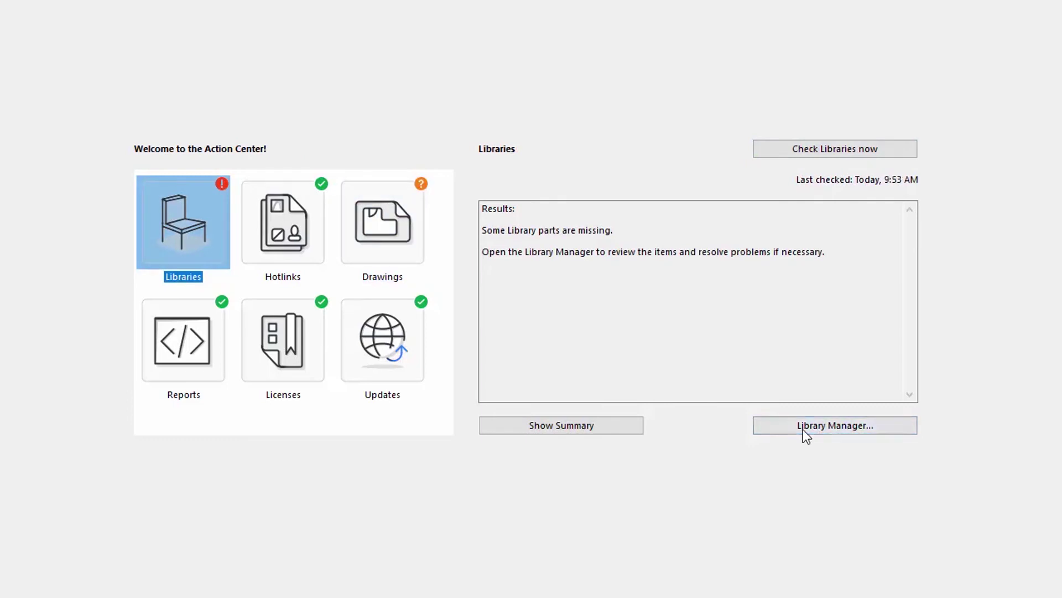
pyautogui.click(805, 435)
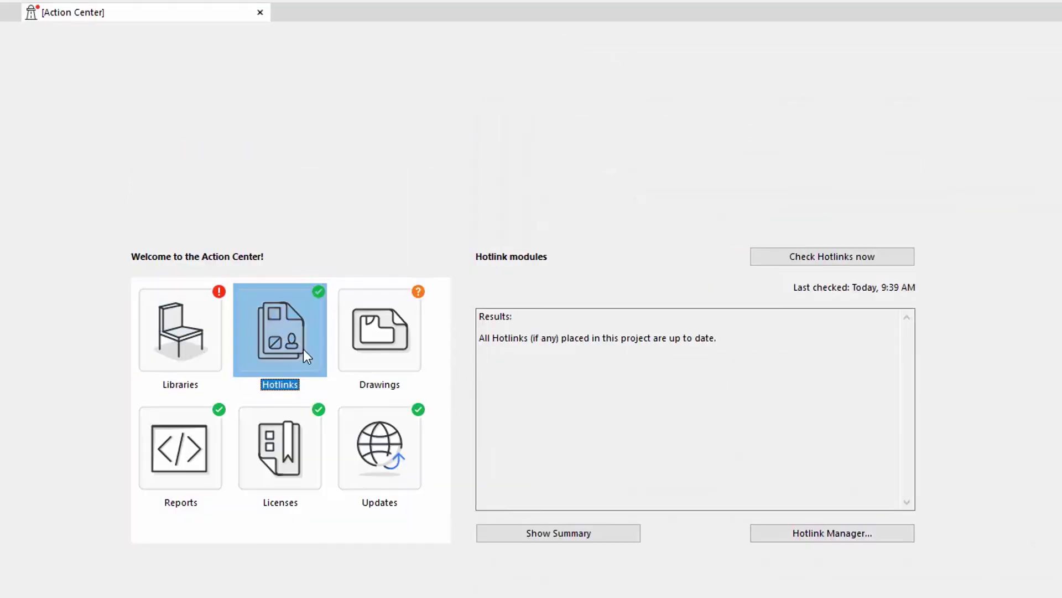
# Review the Hotlinks, Drawings and Reports checks via their managers and the full report window
pyautogui.click(862, 532)
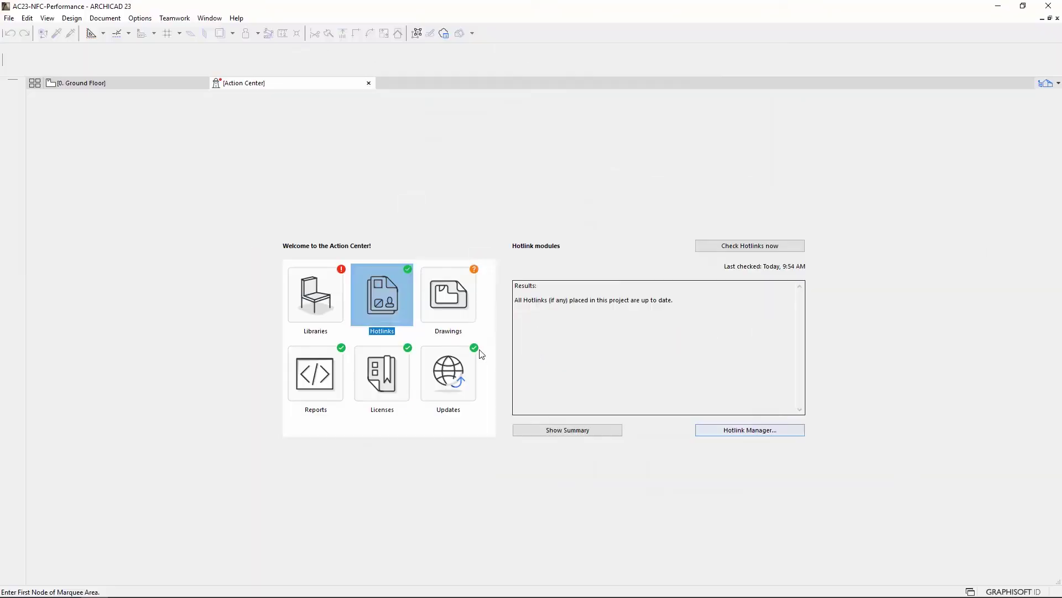
pyautogui.click(451, 306)
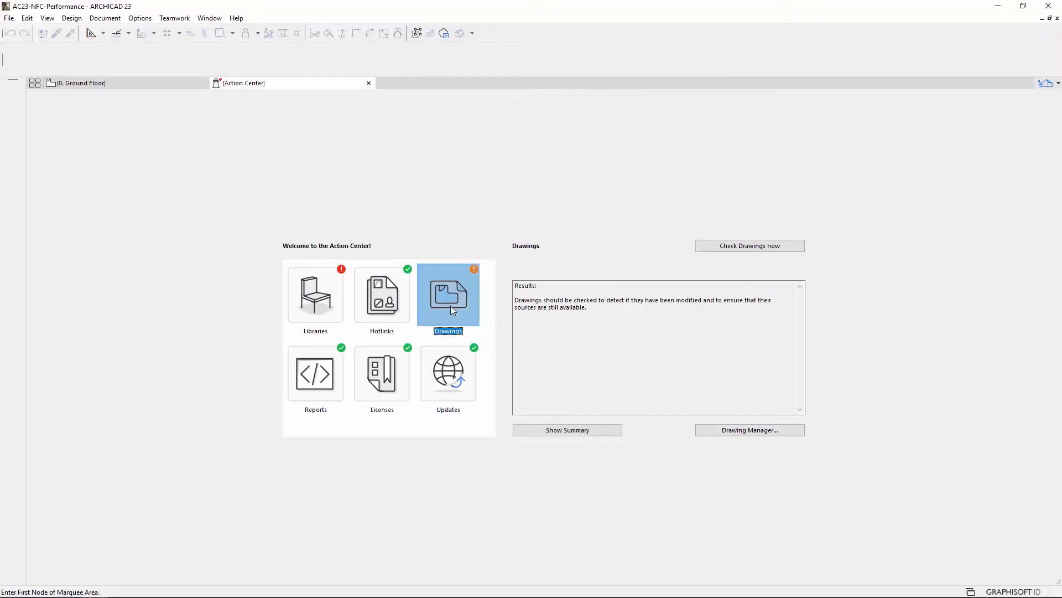
pyautogui.click(781, 430)
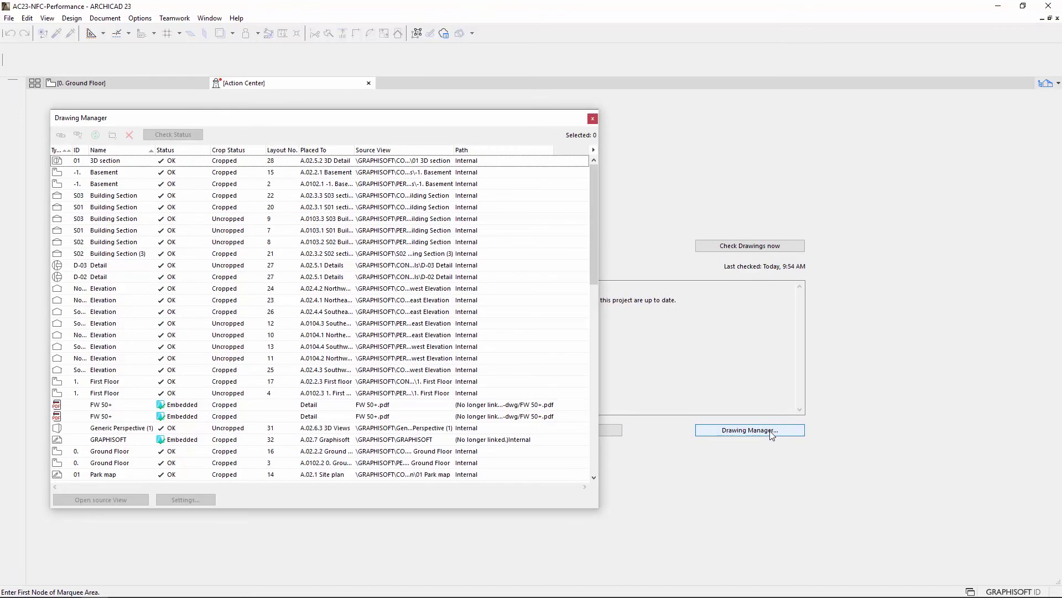
pyautogui.click(315, 362)
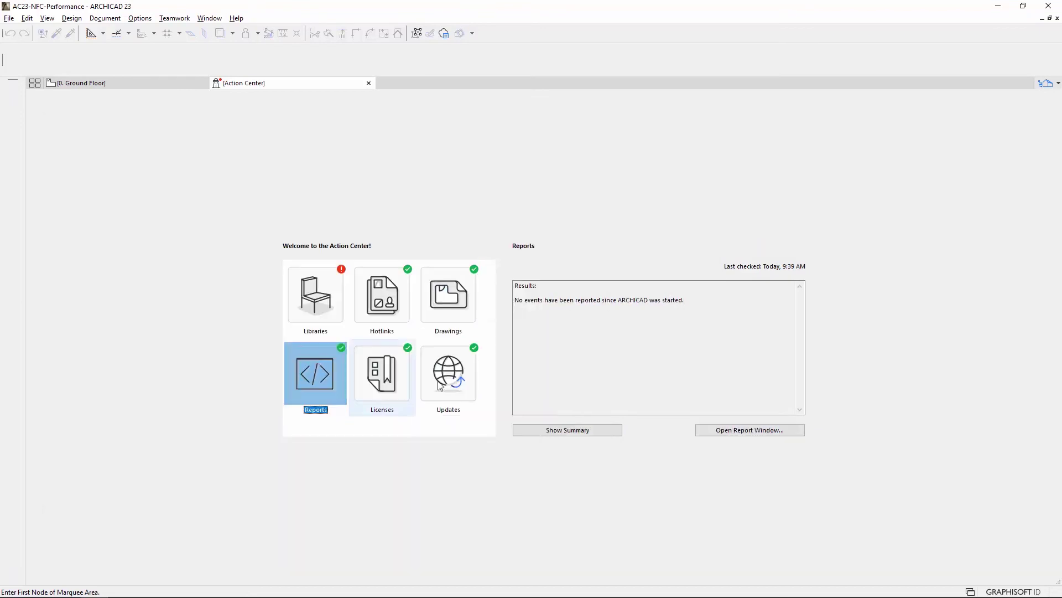
pyautogui.click(729, 433)
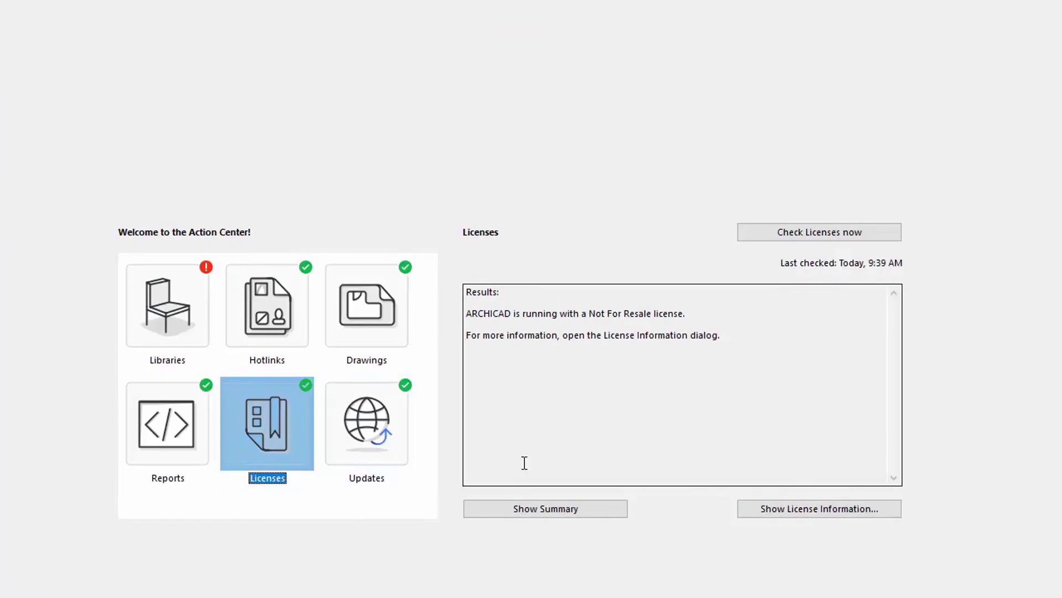
# View the license details, then confirm online that ARCHICAD and its library are up-to-date
pyautogui.click(791, 507)
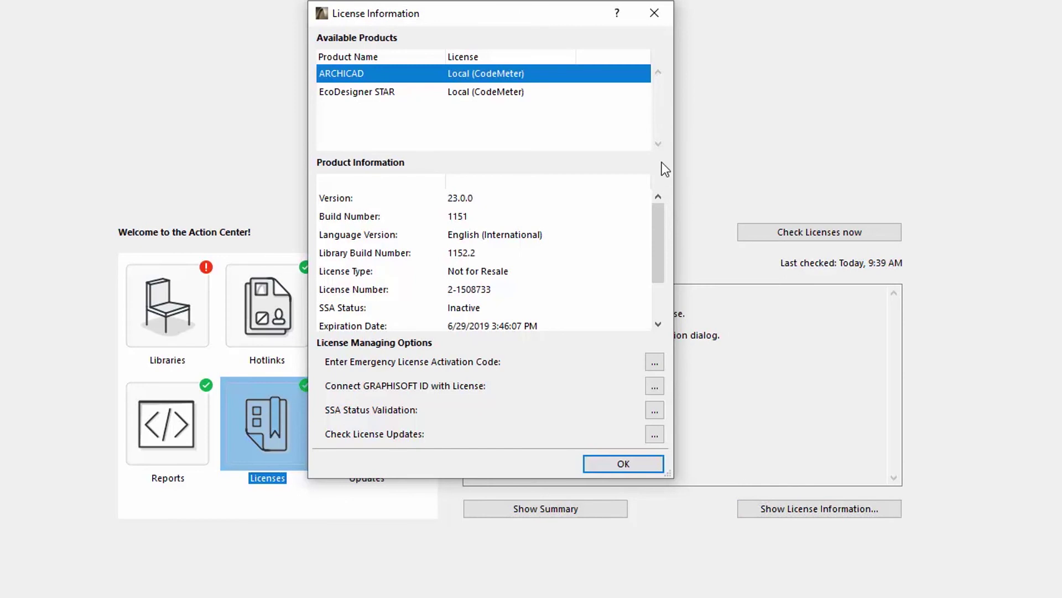
pyautogui.press('Return')
pyautogui.click(387, 420)
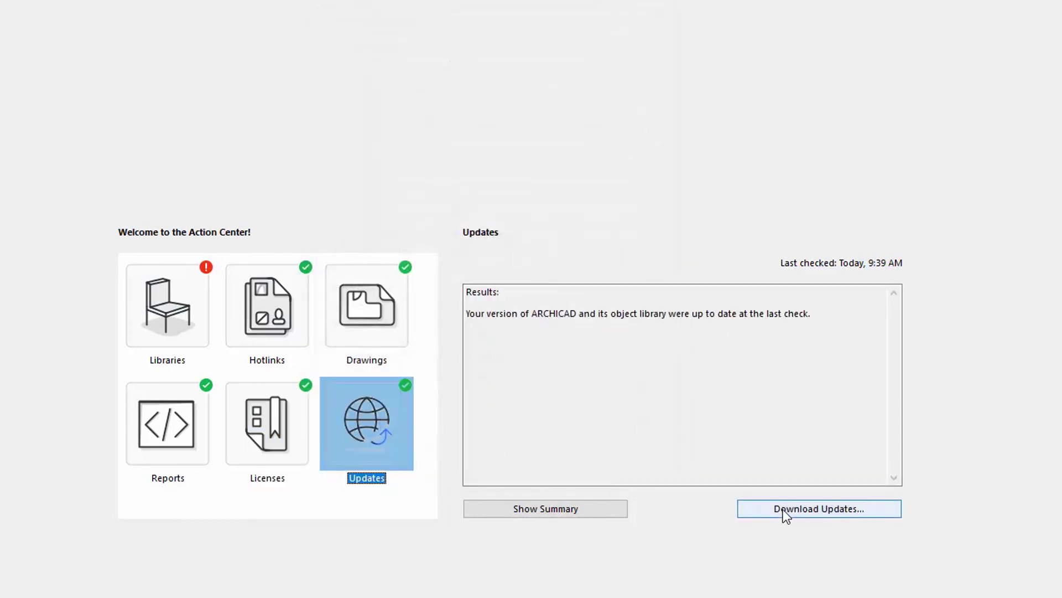
pyautogui.click(726, 435)
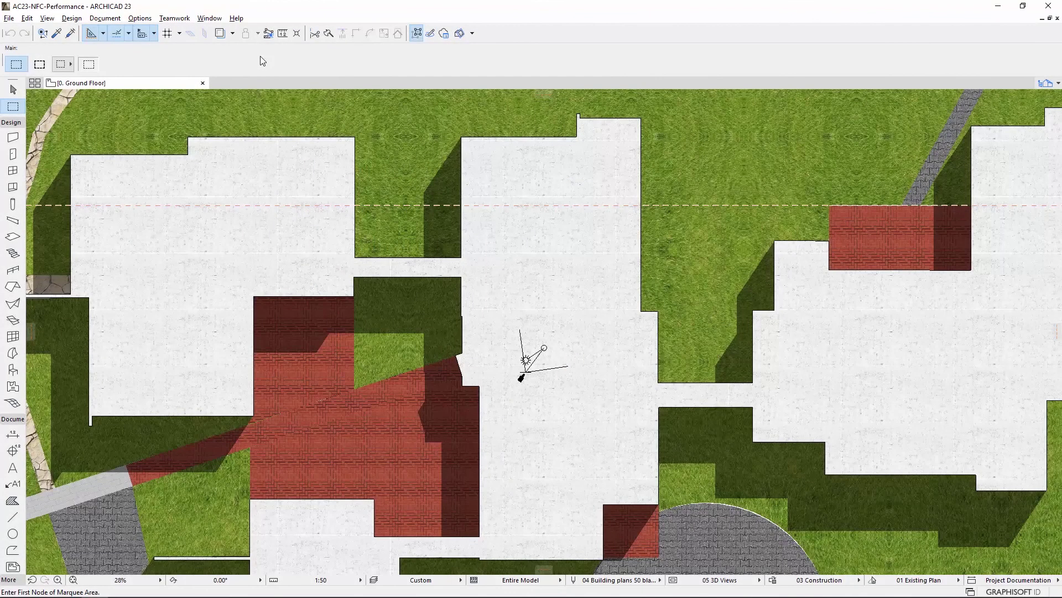
# Reopen the Action Center summary, which flags libraries needing action and drawings needing checking
pyautogui.click(9, 18)
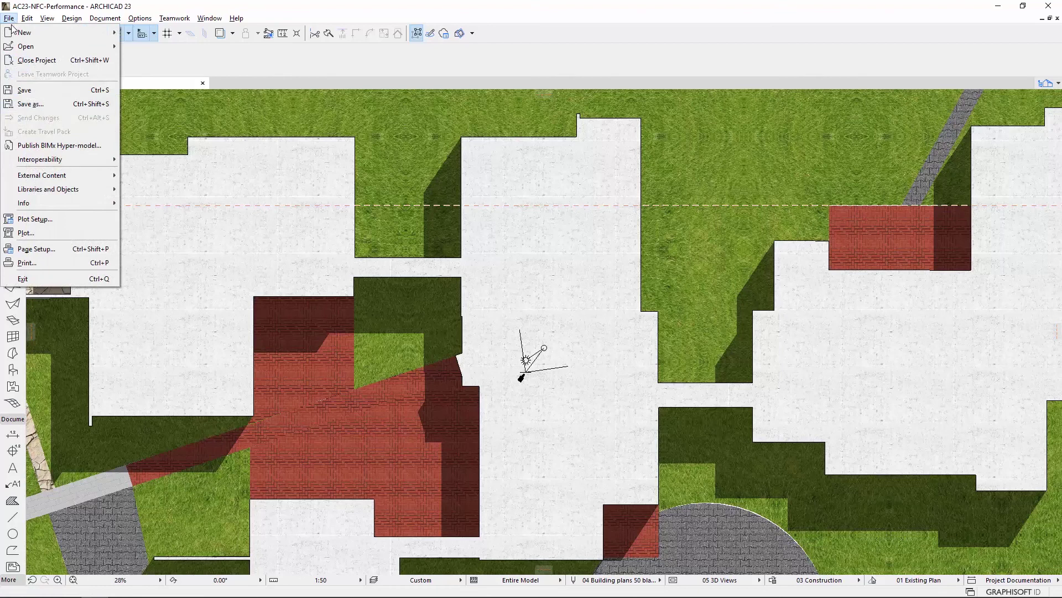
pyautogui.moveTo(23, 203)
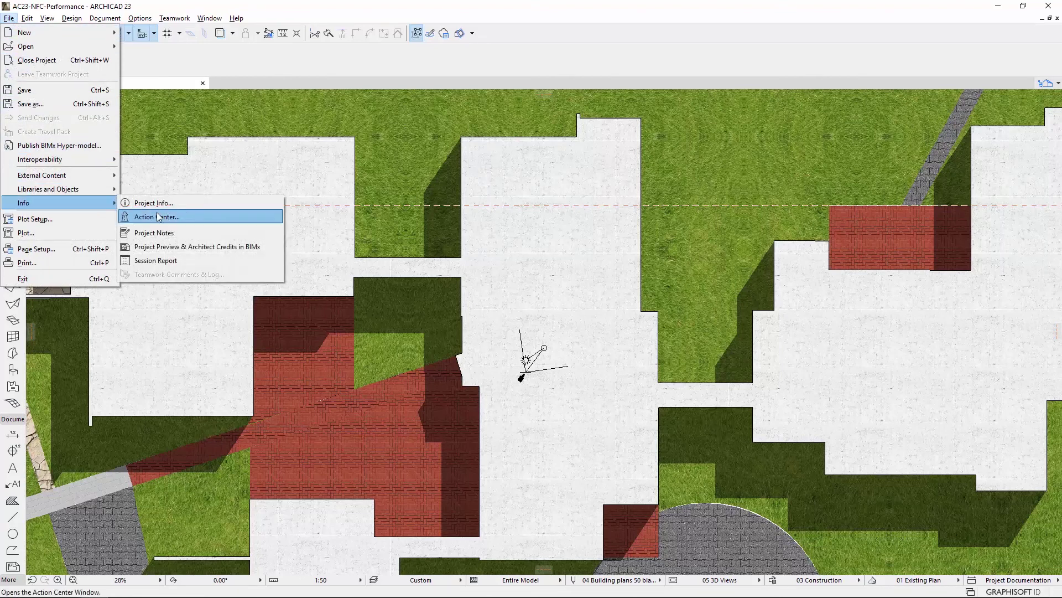
pyautogui.click(188, 215)
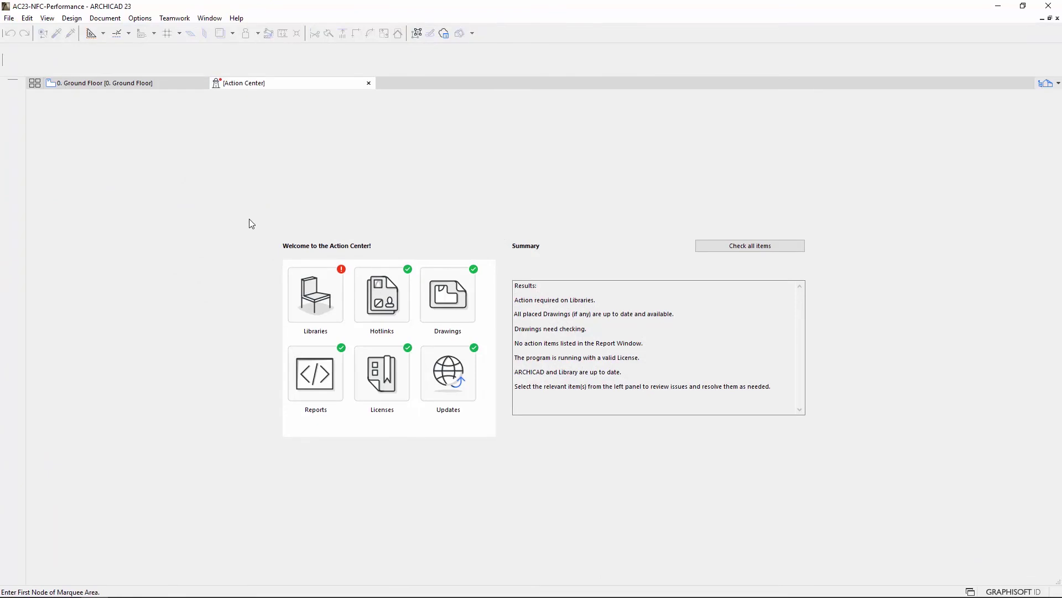
# Add the Textures folder as a project library, reload, and confirm the all-green summary
pyautogui.click(327, 298)
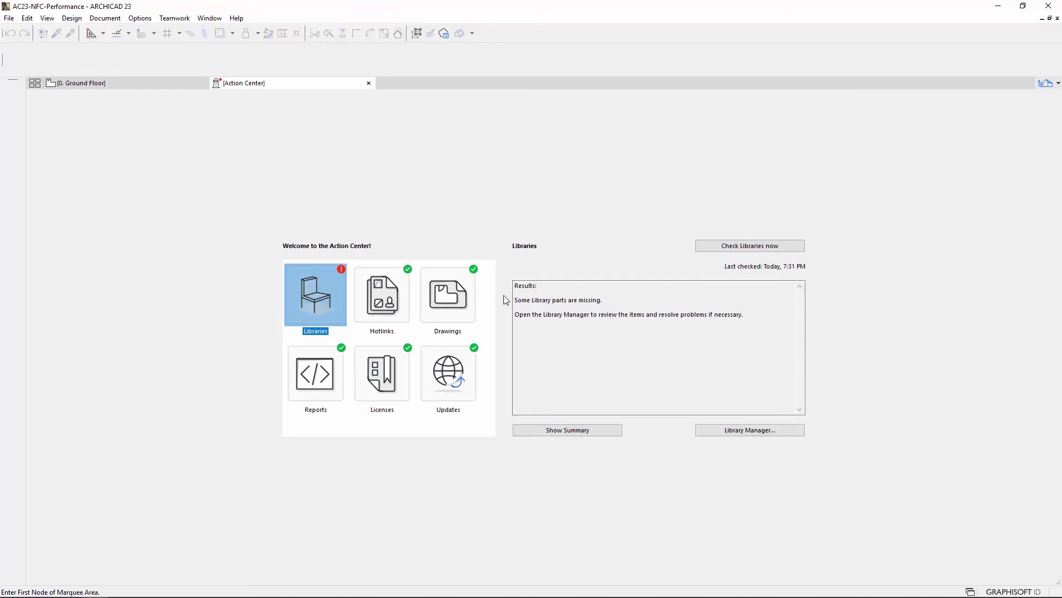
pyautogui.click(726, 432)
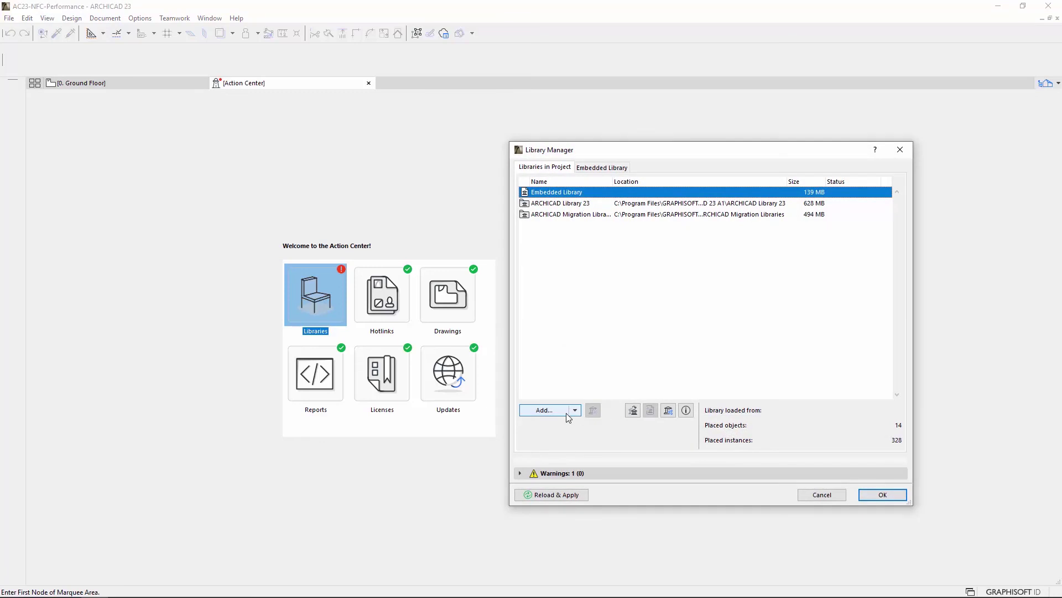
pyautogui.click(568, 415)
pyautogui.click(409, 128)
pyautogui.click(739, 403)
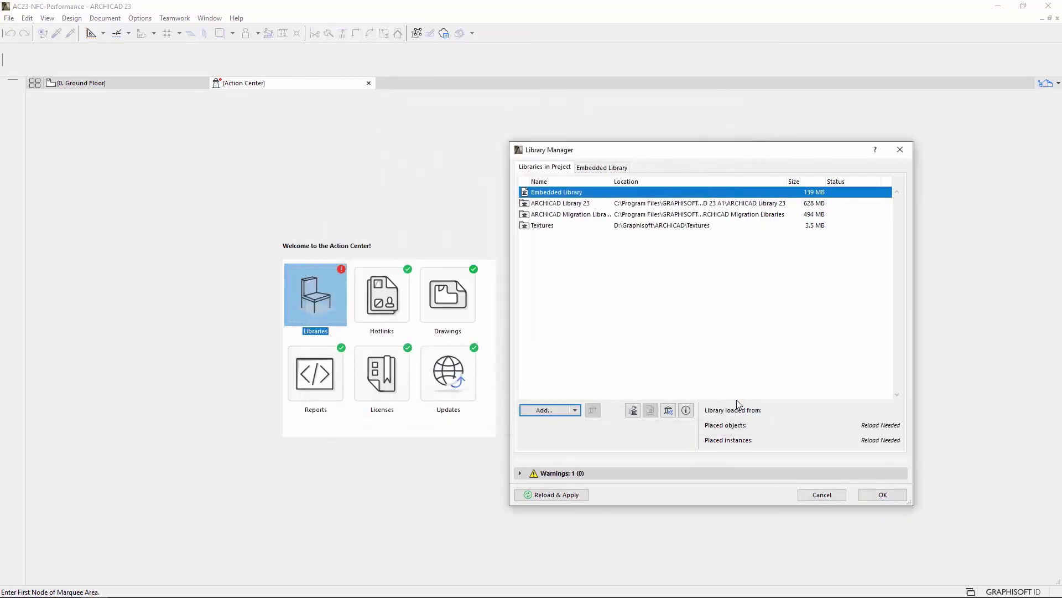
pyautogui.click(897, 497)
pyautogui.click(897, 494)
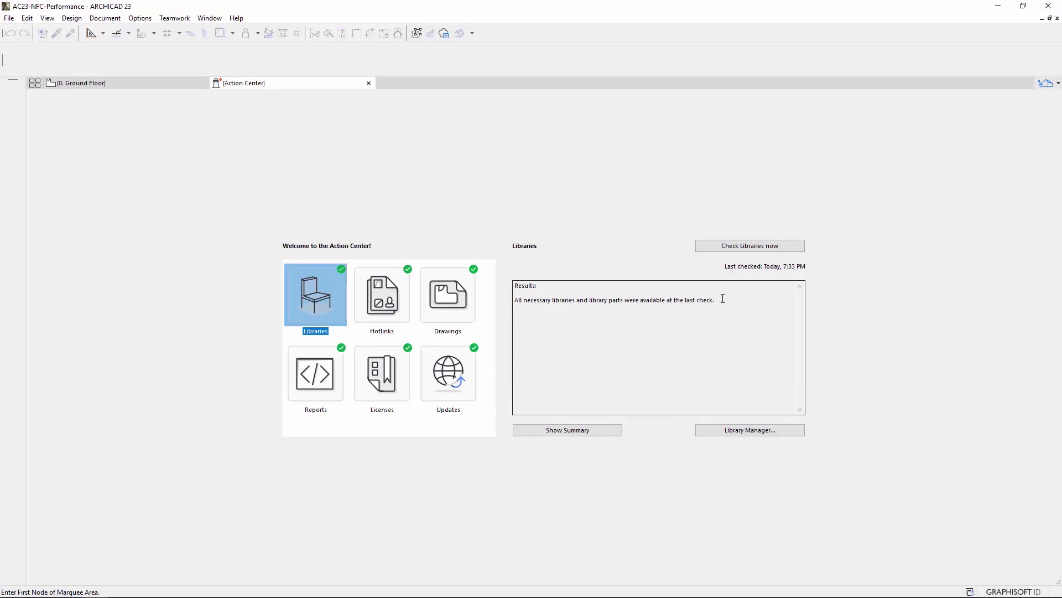
pyautogui.click(565, 431)
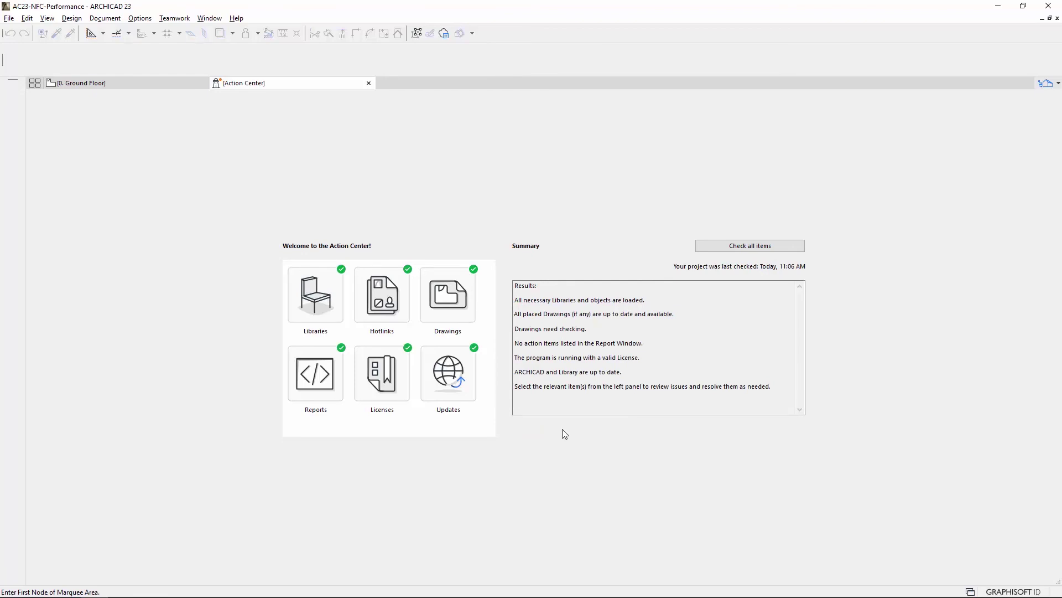
# Close the Action Center and show the Navigator's View Map beside the Ground Floor plan
pyautogui.click(368, 83)
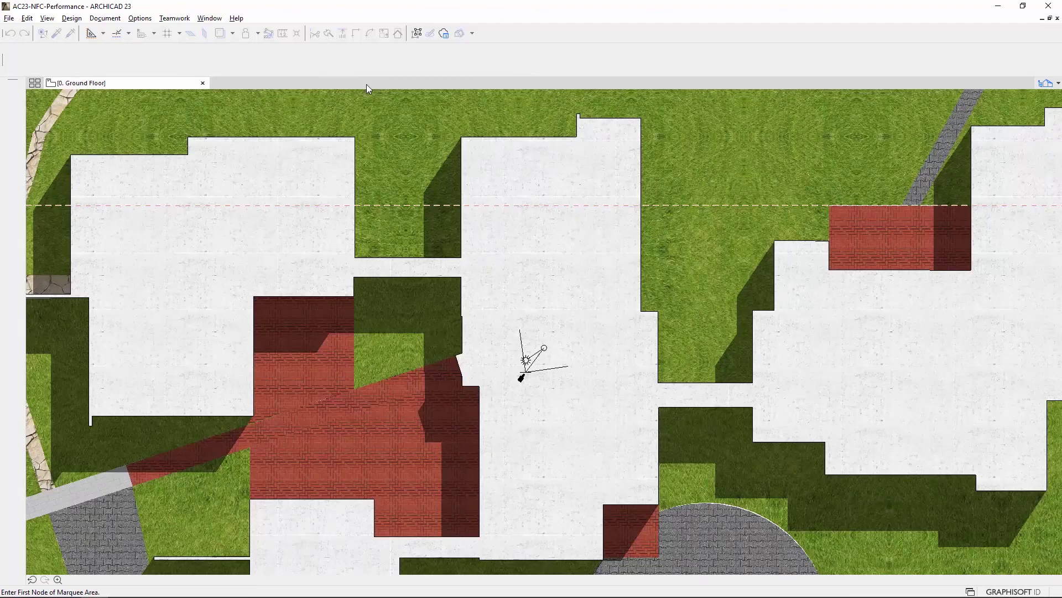
pyautogui.click(1046, 83)
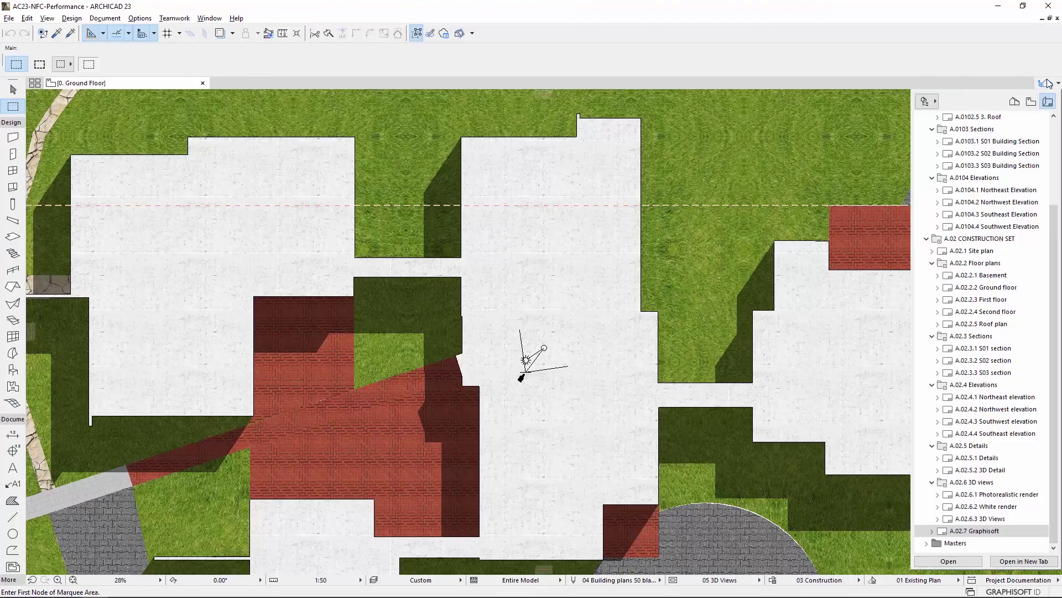
pyautogui.click(1031, 102)
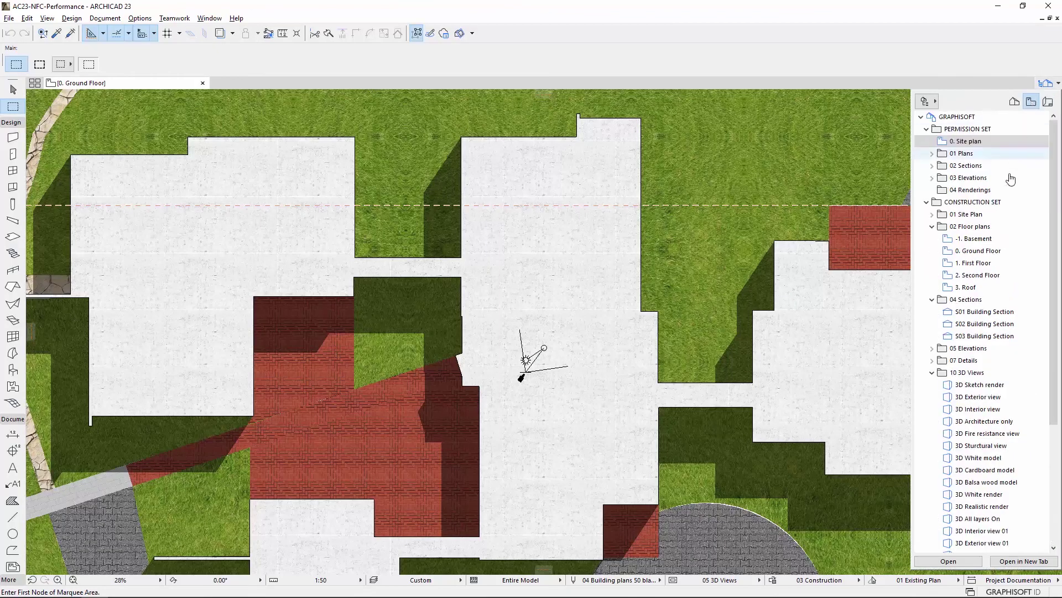